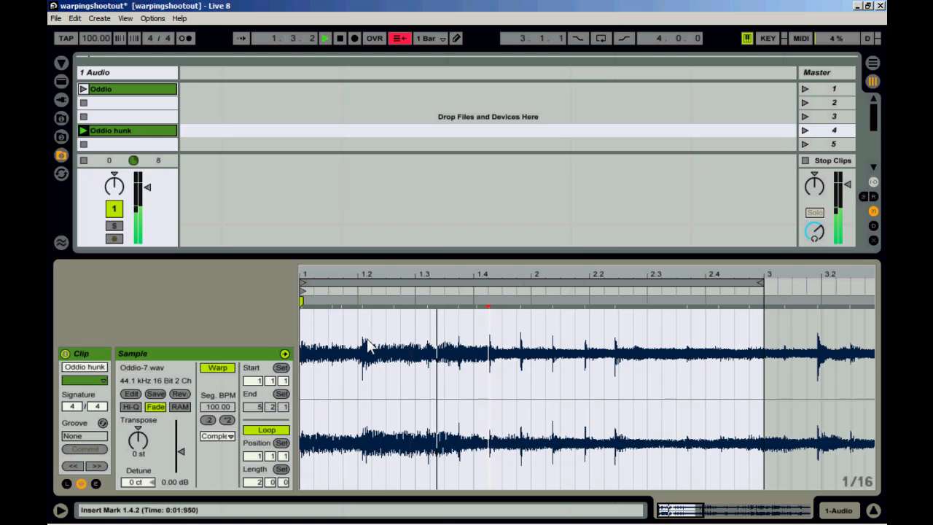
Step: Play back the Oddio hunk clip and add a warp marker on the transient just after beat 1.2
{"action": "key", "text": "space"}
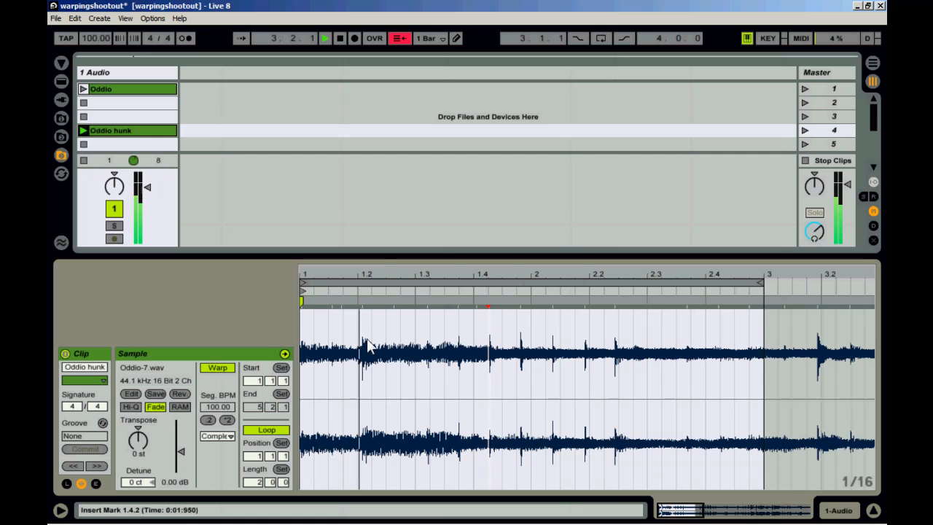
{"action": "key", "text": "space"}
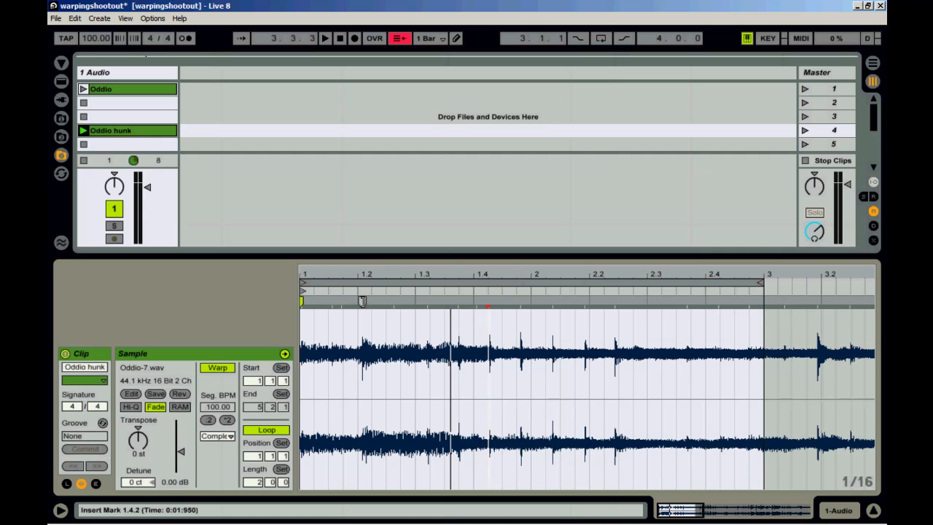
{"action": "double_click", "coordinate": [362, 300]}
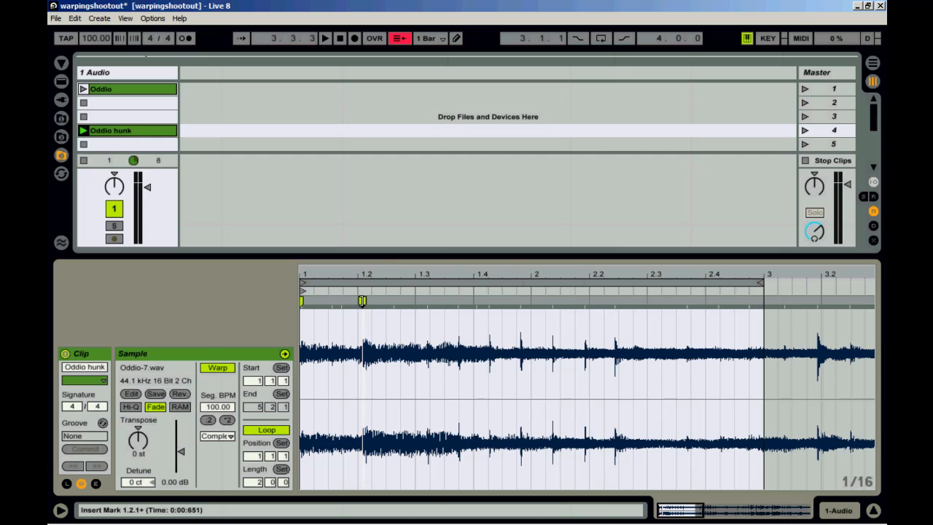
Step: Move the warp marker near beat 1.2 to beat 1.3 and play back the stretched clip
{"action": "key", "text": "space"}
{"action": "left_click_drag", "start_coordinate": [362, 301], "coordinate": [415, 302]}
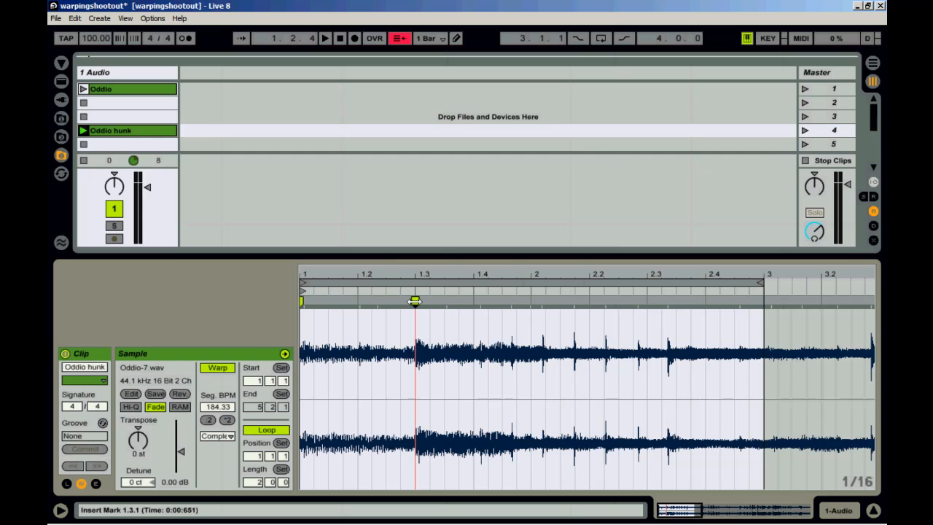
{"action": "key", "text": "space"}
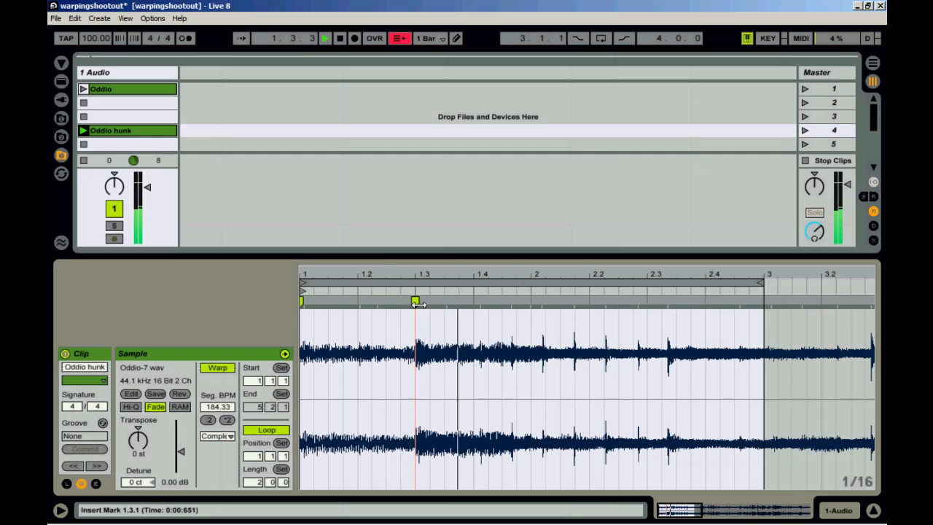
{"action": "key", "text": "space"}
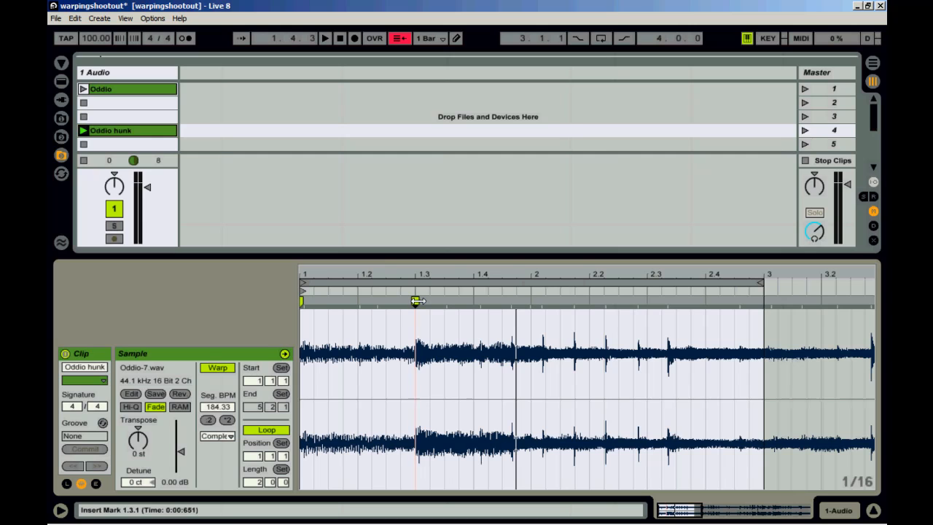
{"action": "key", "text": "space"}
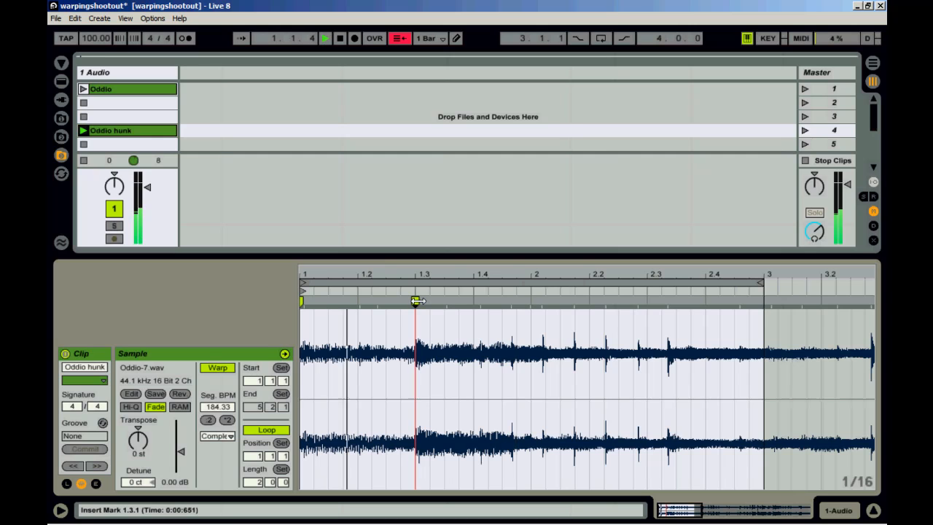
{"action": "key", "text": "space"}
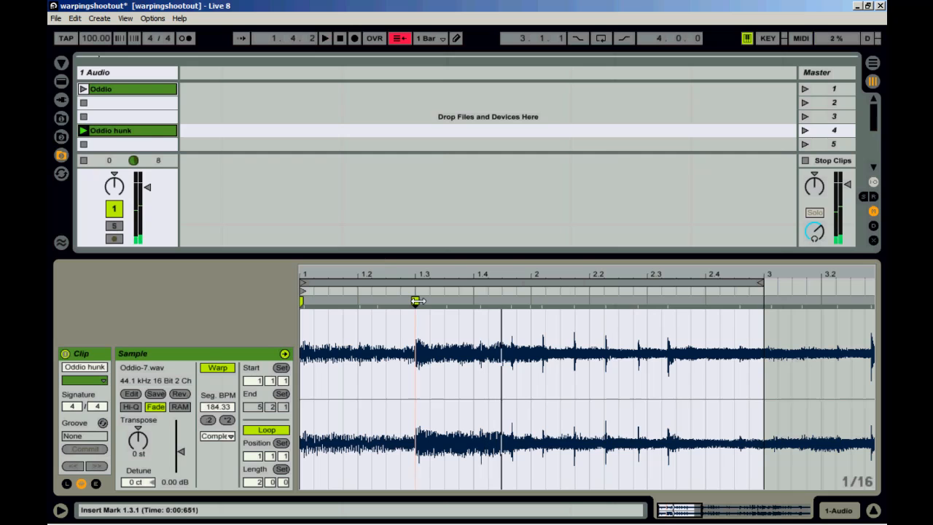
Step: Move the warp marker from beat 1.3 to the start of bar 2 and play back the clip
{"action": "left_click_drag", "start_coordinate": [417, 300], "coordinate": [531, 300]}
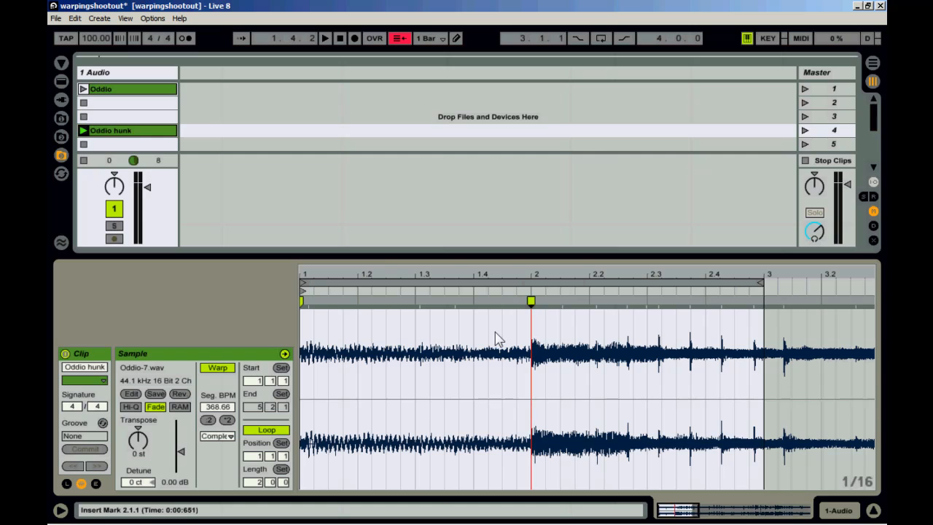
{"action": "key", "text": "space"}
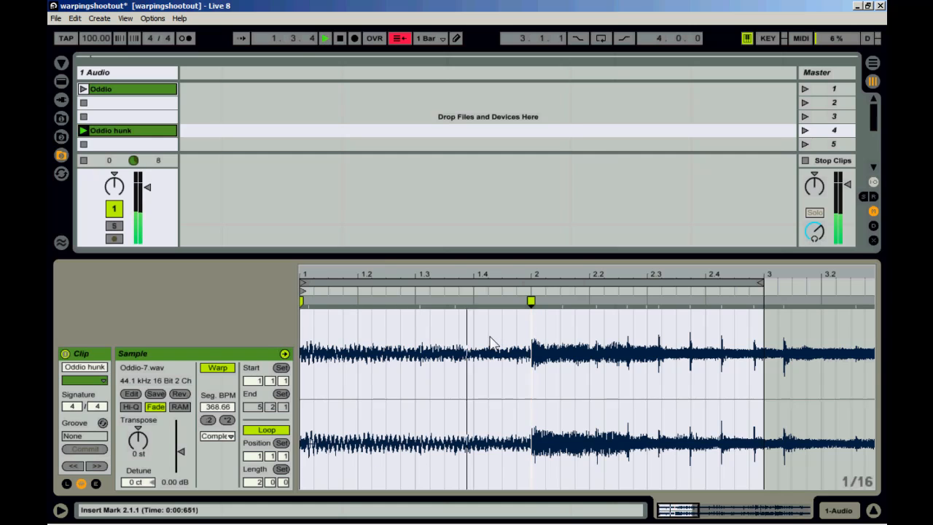
{"action": "key", "text": "space"}
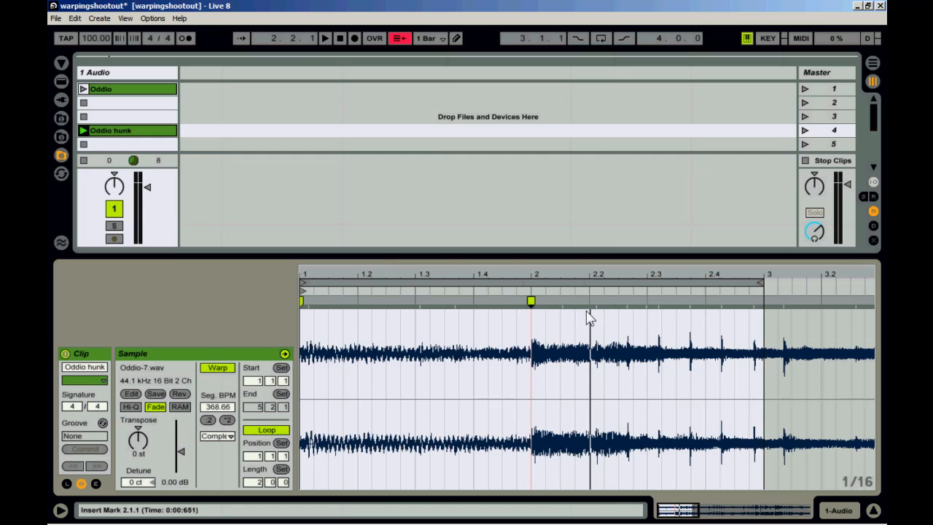
Step: Undo the last two warp marker moves and play back the clip
{"action": "key", "text": "ctrl+z"}
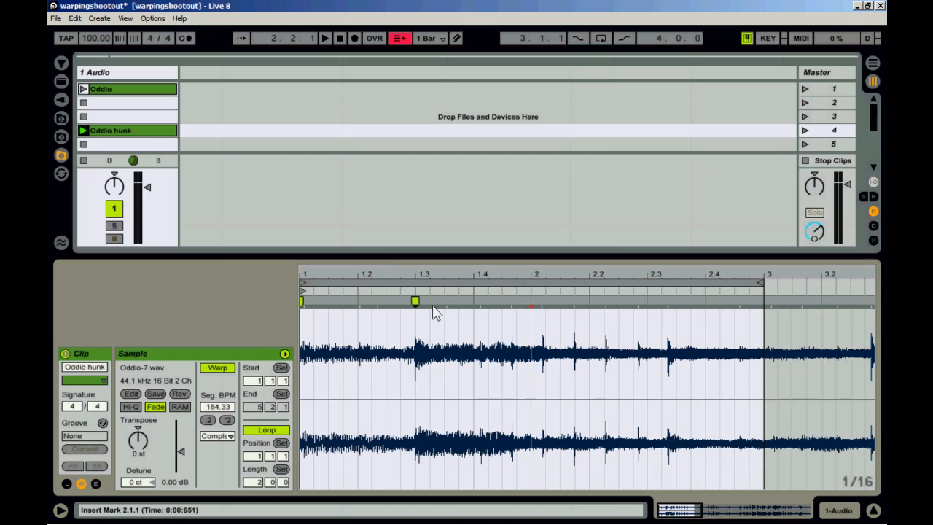
{"action": "key", "text": "ctrl+z"}
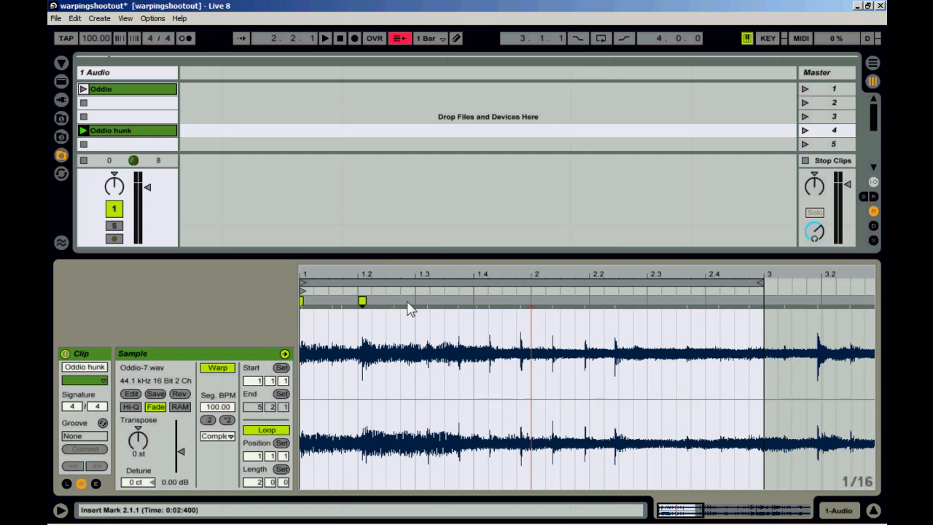
{"action": "key", "text": "space"}
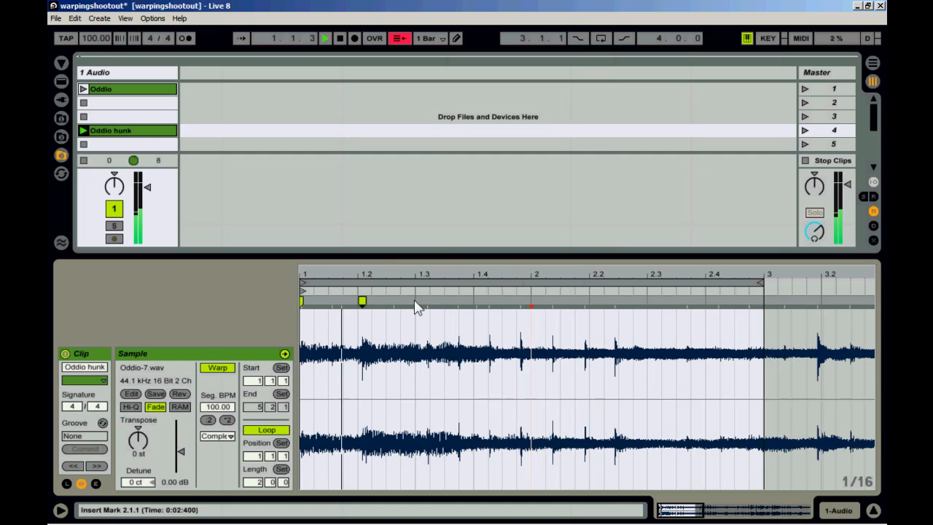
{"action": "key", "text": "space"}
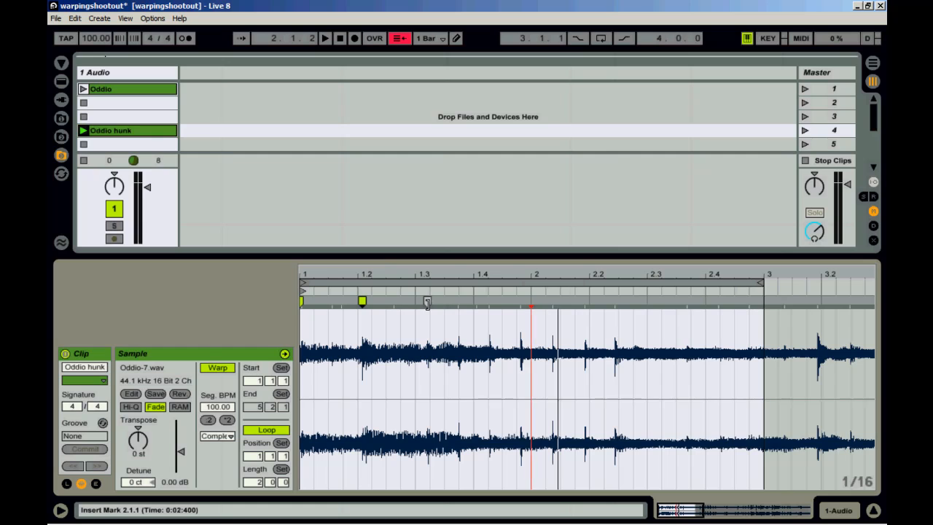
Step: Add a warp marker just after beat 1.3, align the two markers to beats 1.2 and 1.3, and play back the clip
{"action": "left_click", "coordinate": [427, 301]}
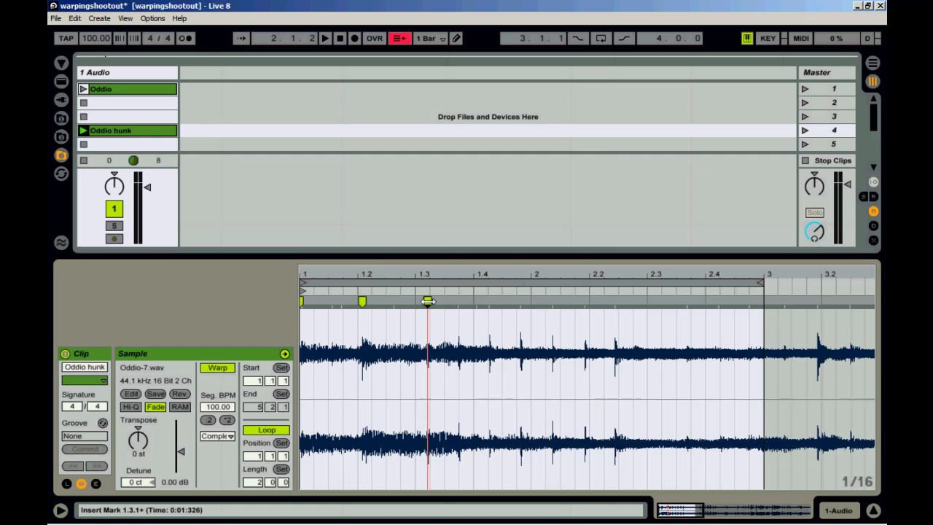
{"action": "left_click_drag", "start_coordinate": [428, 301], "coordinate": [357, 301]}
{"action": "left_click", "coordinate": [363, 301]}
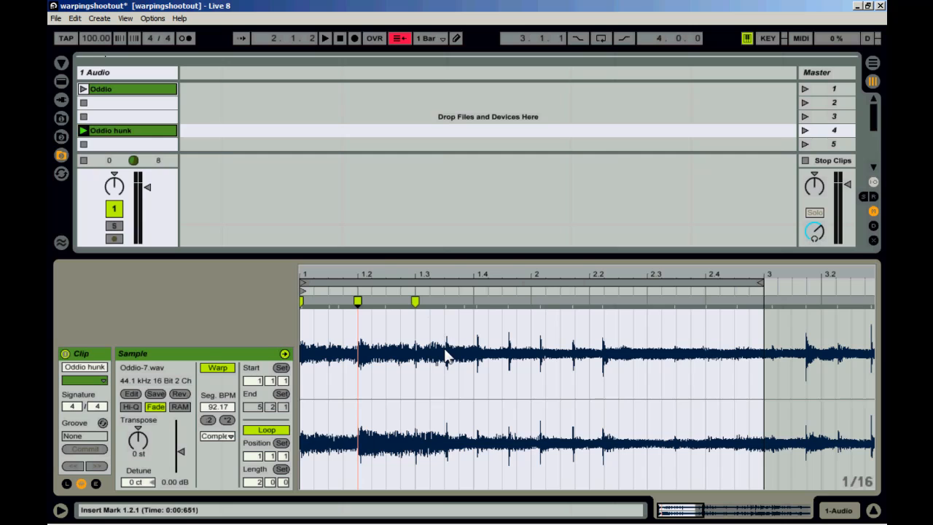
{"action": "key", "text": "space"}
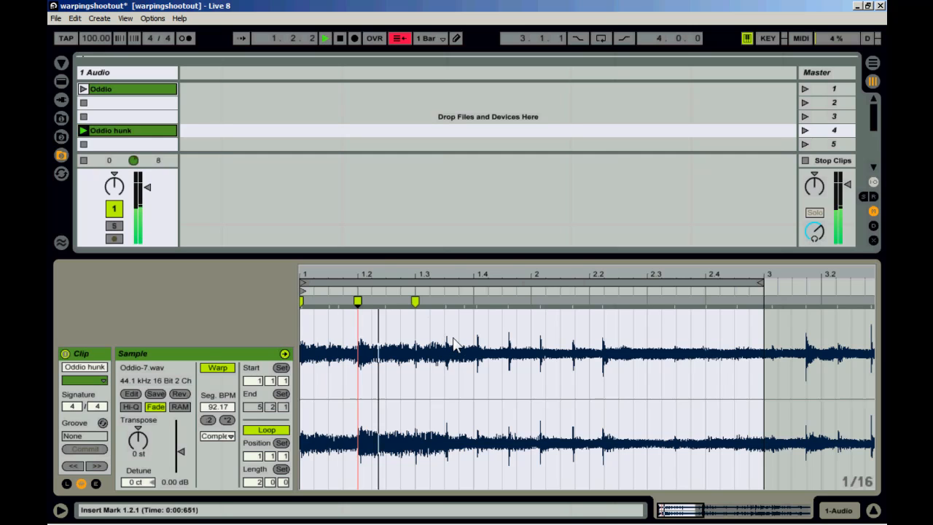
{"action": "key", "text": "space"}
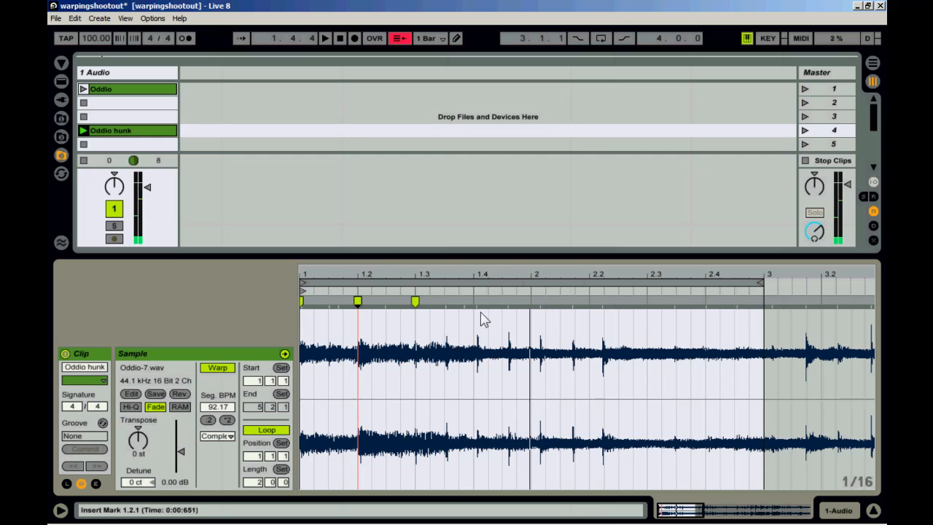
Step: Add a warp marker on the transient just after beat 1.4, move it to position 1.4.3, and play back the clip
{"action": "left_click", "coordinate": [476, 314]}
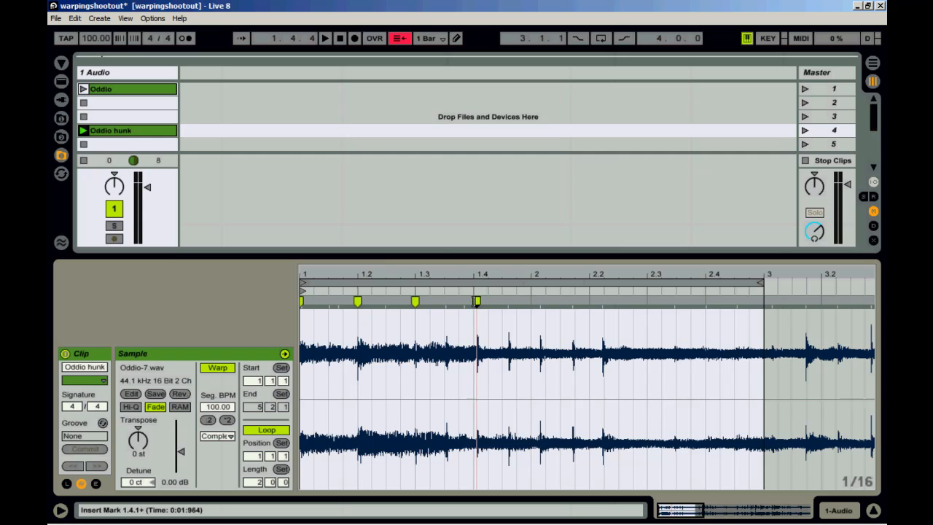
{"action": "left_click_drag", "start_coordinate": [476, 301], "coordinate": [473, 301]}
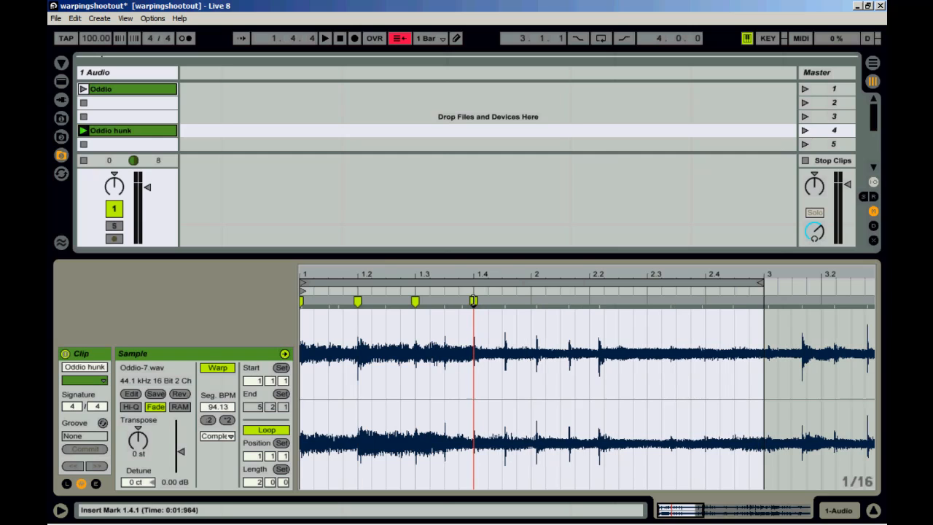
{"action": "left_click_drag", "start_coordinate": [473, 301], "coordinate": [501, 301]}
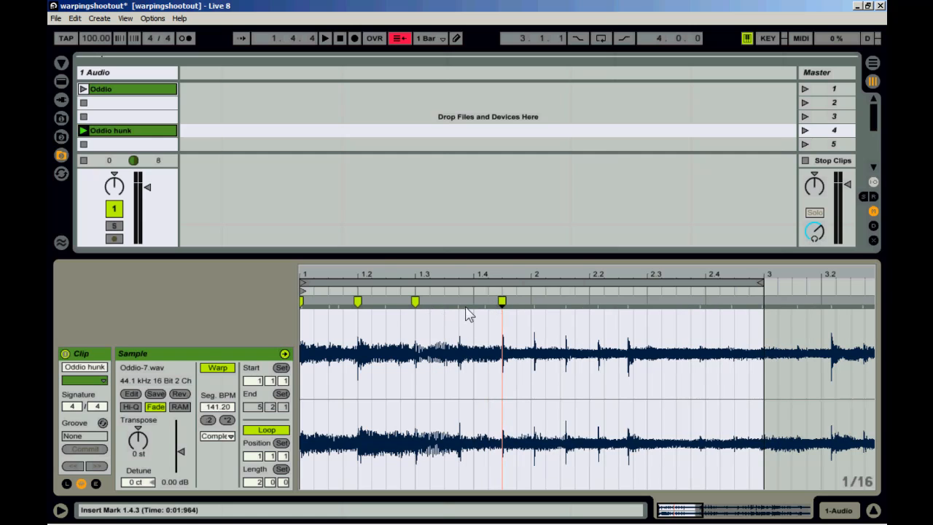
{"action": "key", "text": "space"}
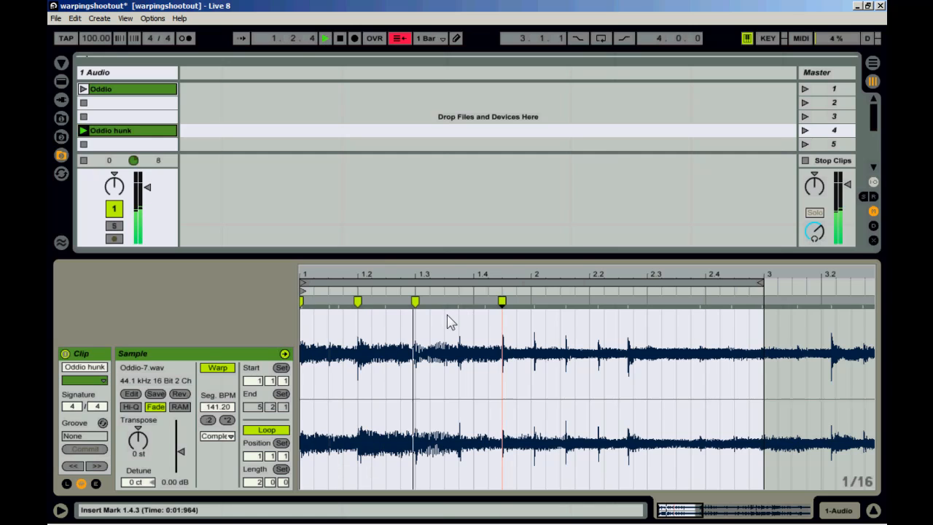
{"action": "key", "text": "space"}
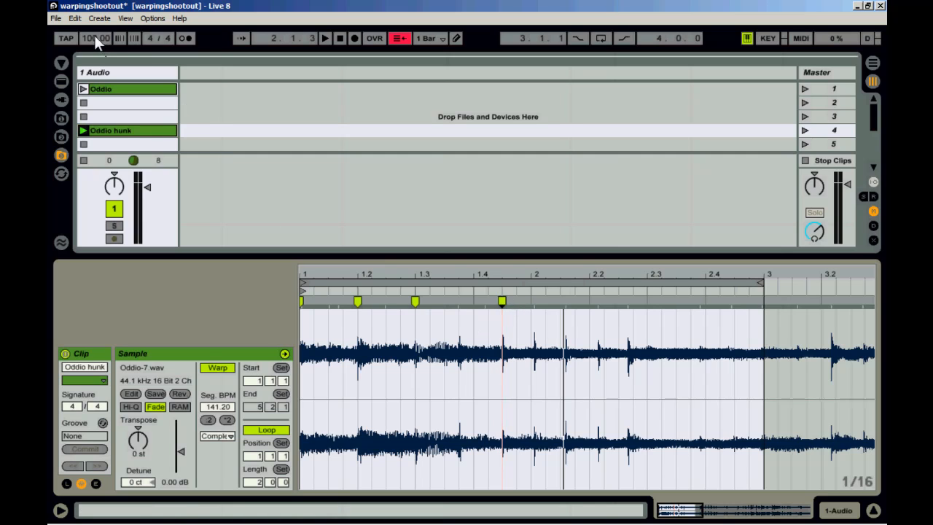
Step: Replay the warped clip, turn on the metronome, and check the clip's timing against it
{"action": "double_click", "coordinate": [502, 301]}
{"action": "key", "text": "space"}
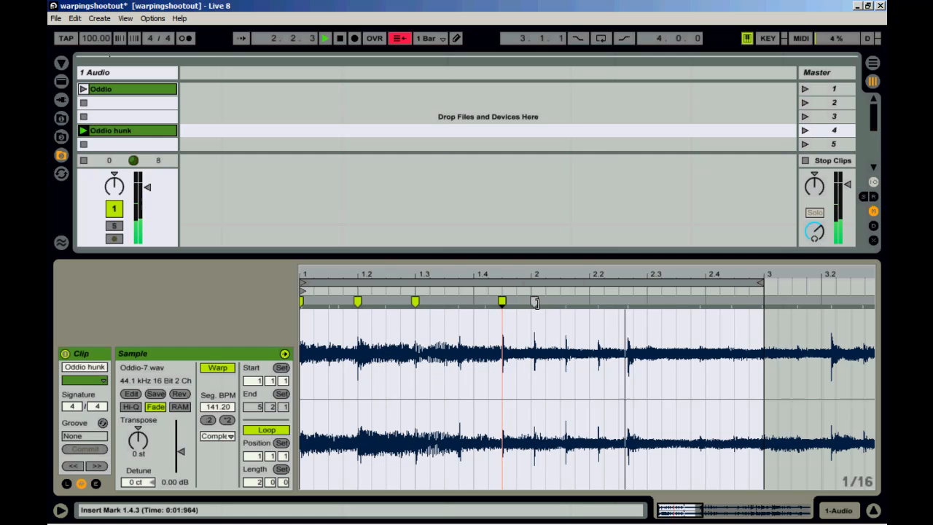
{"action": "key", "text": "space"}
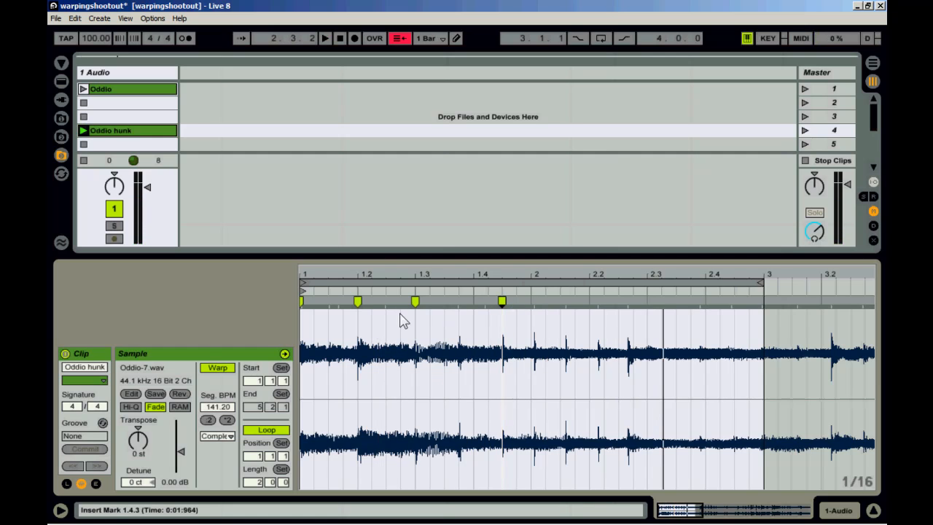
{"action": "left_click", "coordinate": [511, 314]}
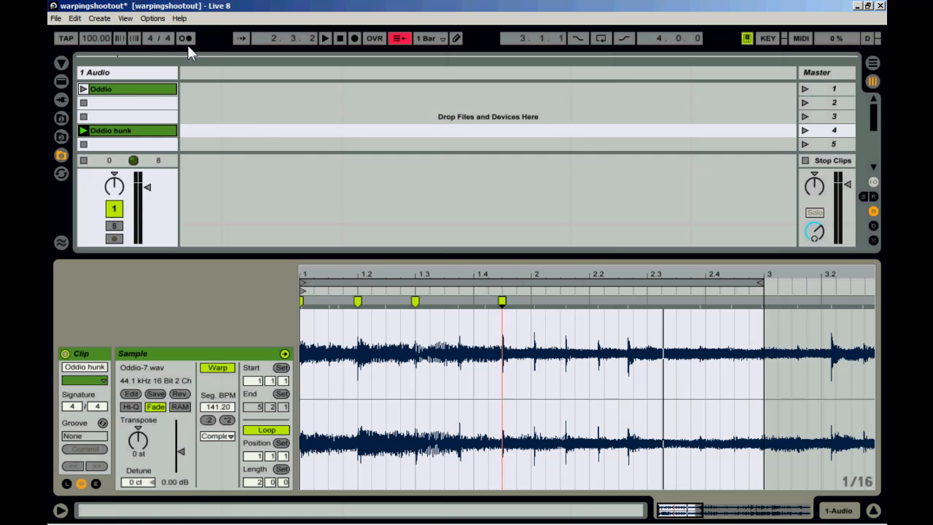
{"action": "key", "text": "space"}
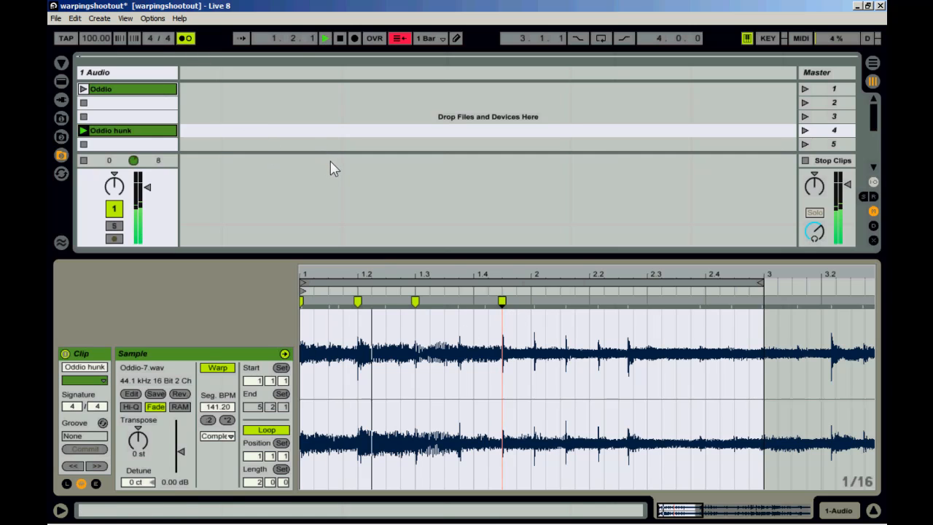
{"action": "key", "text": "space"}
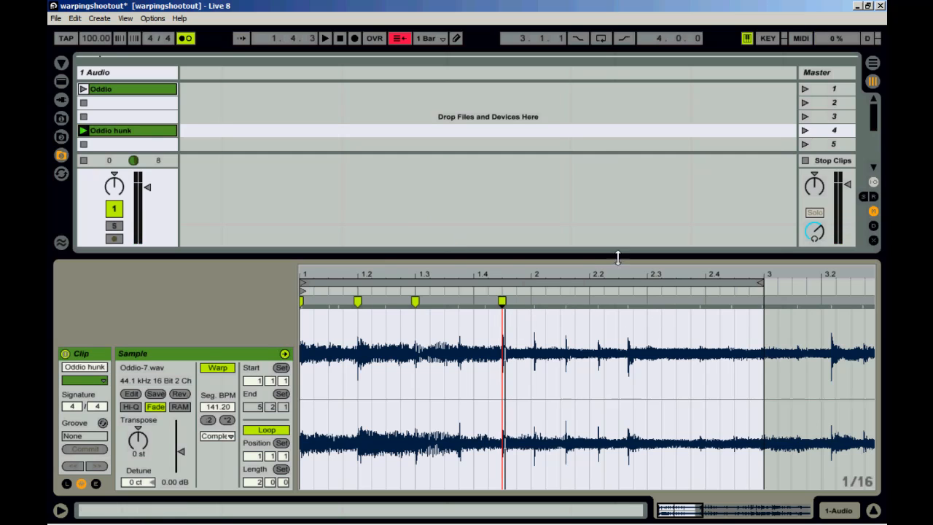
{"action": "double_click", "coordinate": [501, 301]}
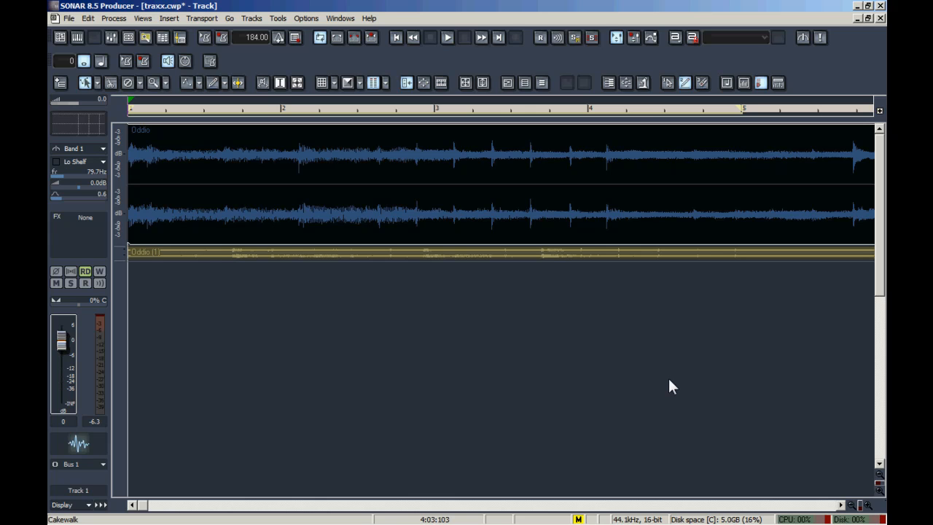
Step: In SONAR, open the AudioSnap palette, place it below the tracks, and play back the Oddio clip
{"action": "key", "text": "a"}
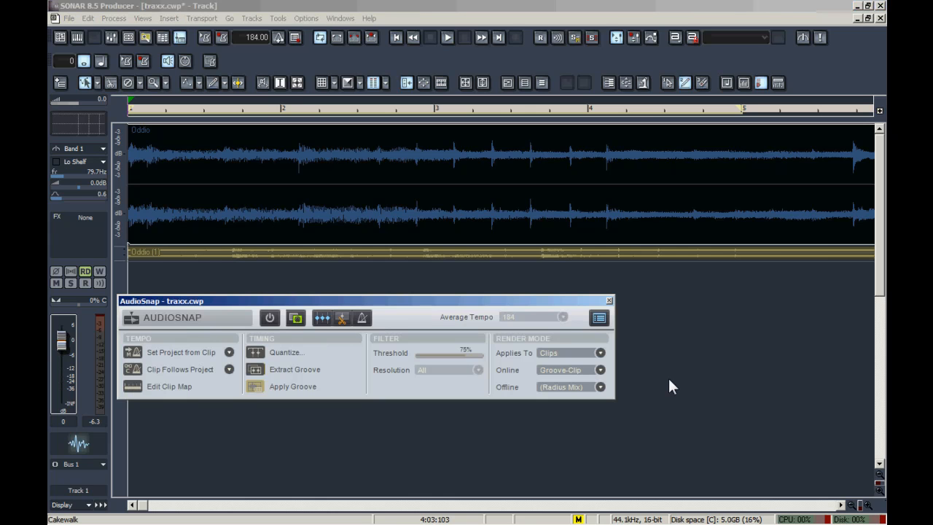
{"action": "left_click_drag", "start_coordinate": [488, 306], "coordinate": [576, 301]}
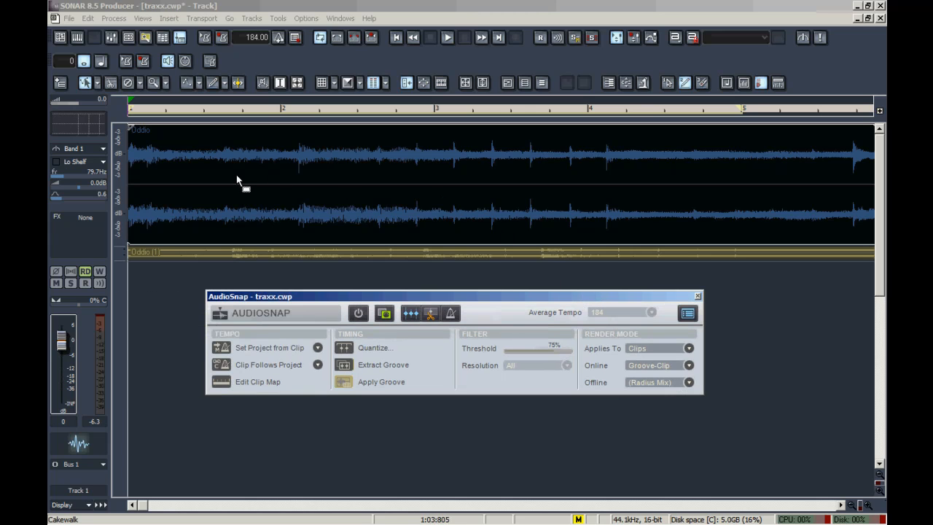
{"action": "key", "text": "space"}
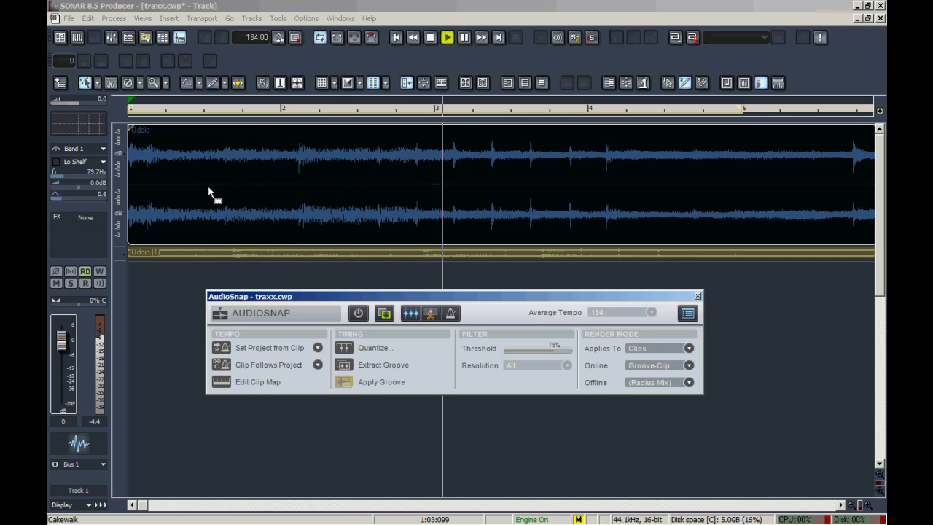
{"action": "key", "text": "space"}
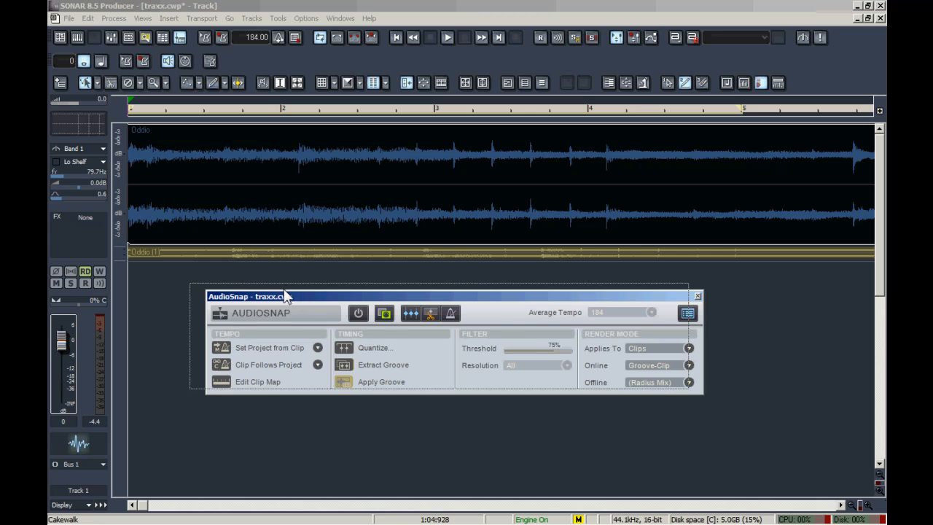
Step: Reposition the AudioSnap palette and enable AudioSnap on the Oddio clip
{"action": "left_click_drag", "start_coordinate": [303, 303], "coordinate": [285, 296]}
{"action": "left_click", "coordinate": [342, 308]}
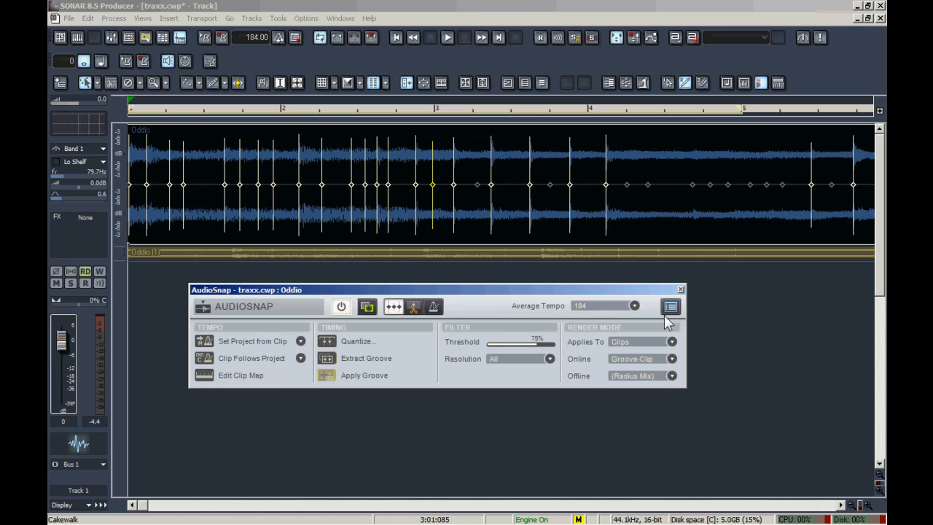
Step: Close the AudioSnap palette, disable the transient markers from the Oddio clip's start to just past measure 4, and briefly play the clip
{"action": "left_click", "coordinate": [680, 290]}
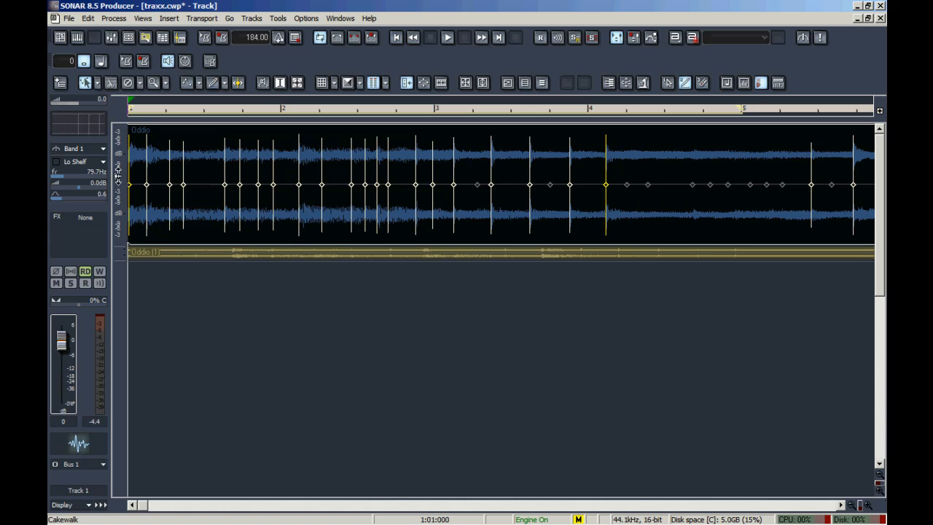
{"action": "mouse_move", "coordinate": [128, 184]}
{"action": "left_mouse_down"}
{"action": "mouse_move", "coordinate": [402, 214]}
{"action": "mouse_move", "coordinate": [607, 188]}
{"action": "left_mouse_up"}
{"action": "right_click", "coordinate": [607, 188]}
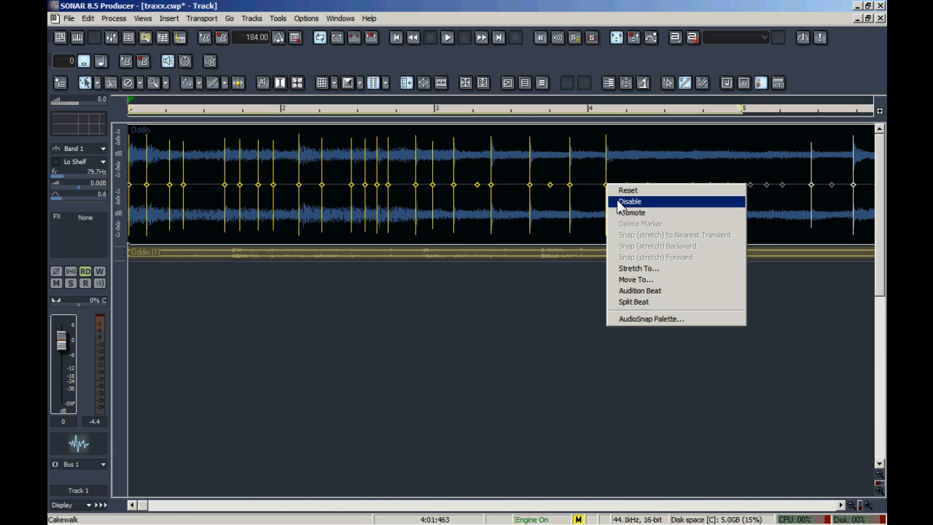
{"action": "left_click", "coordinate": [625, 203]}
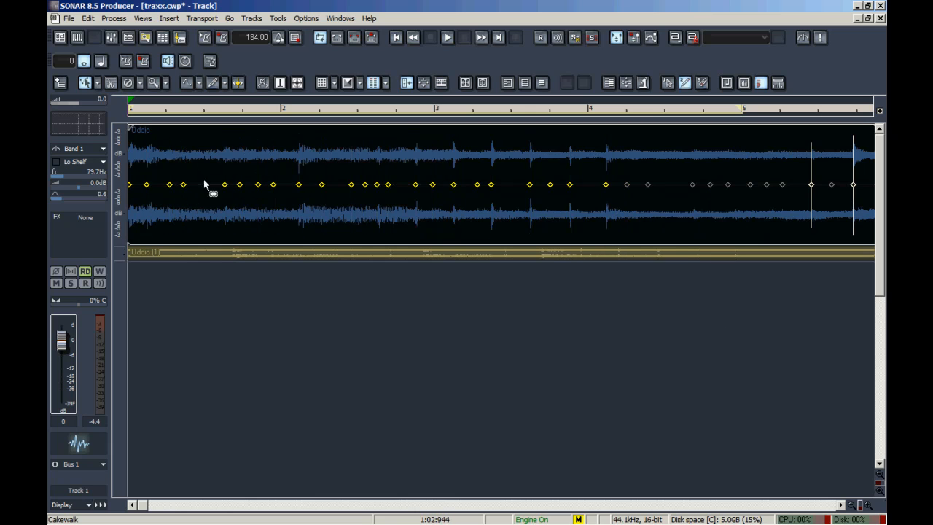
{"action": "key", "text": "space"}
{"action": "key", "text": "space"}
Step: Re-enable the transient marker midway through beat 3 of measure 1, stretch it to just past beat 4, and play the clip
{"action": "right_click", "coordinate": [225, 187]}
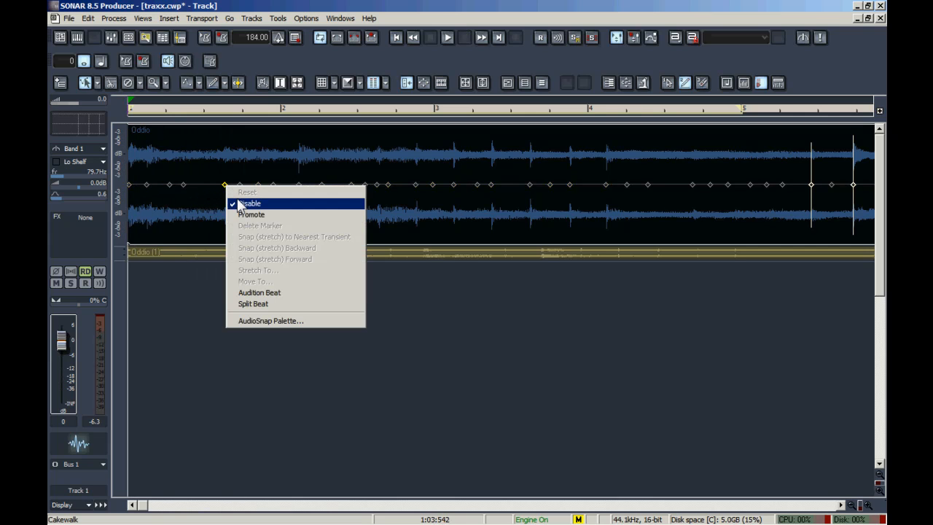
{"action": "left_click", "coordinate": [238, 211]}
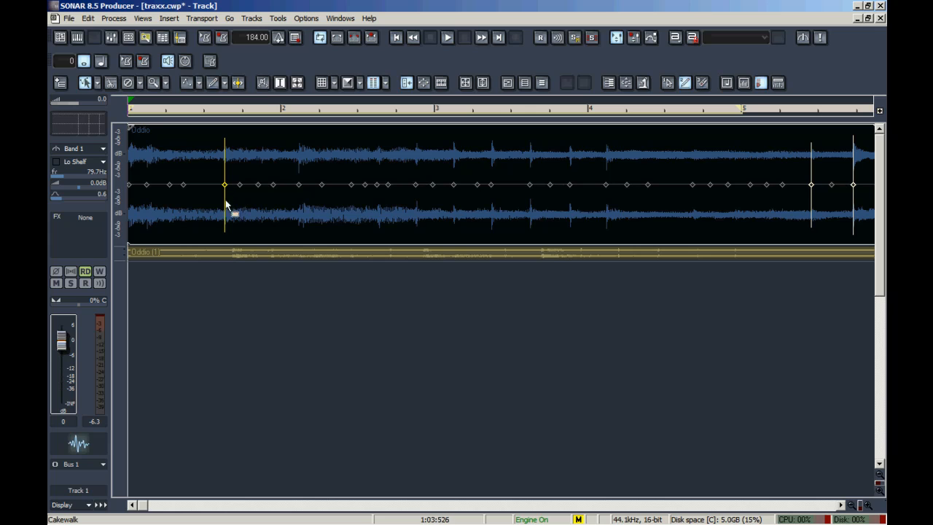
{"action": "left_click", "coordinate": [226, 145]}
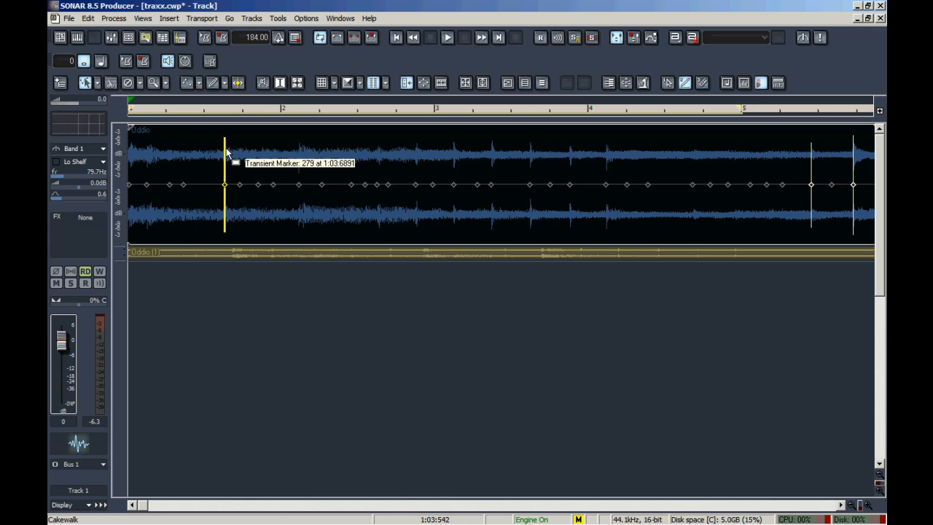
{"action": "left_click_drag", "start_coordinate": [227, 152], "coordinate": [259, 153]}
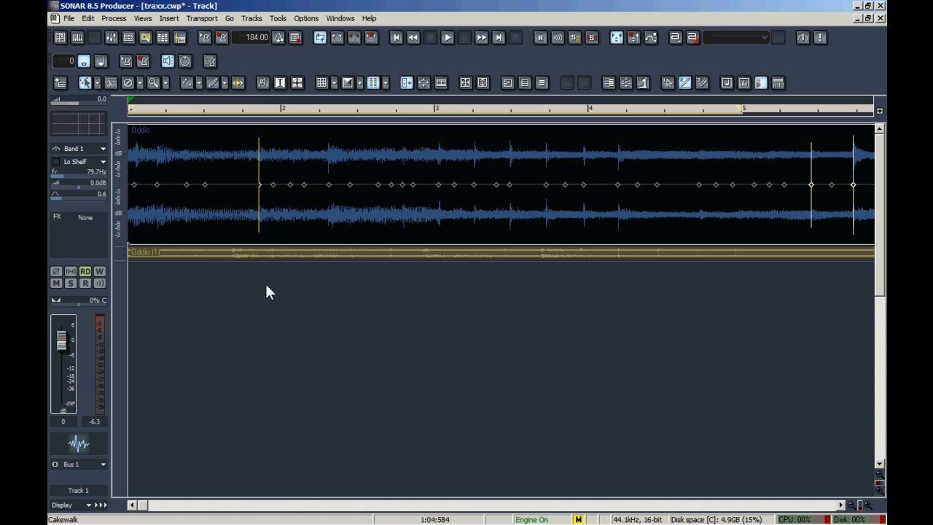
{"action": "key", "text": "space"}
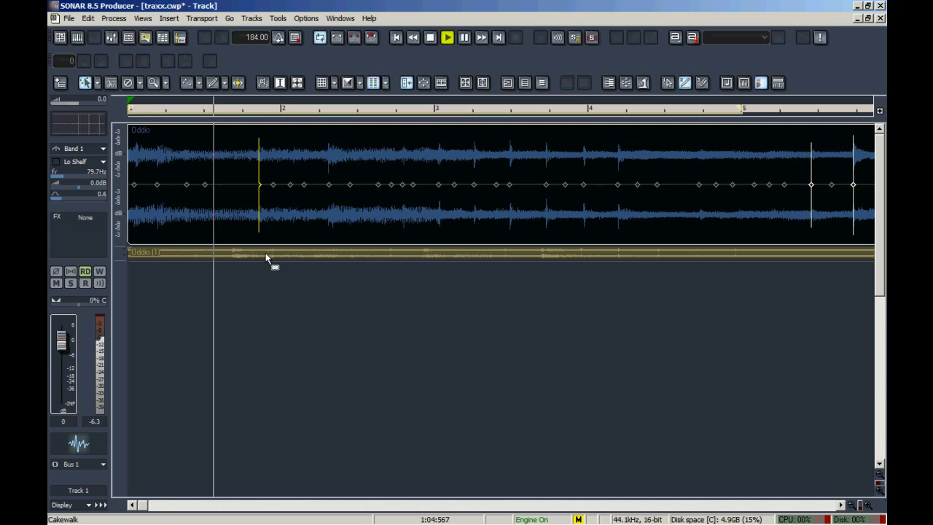
{"action": "key", "text": "space"}
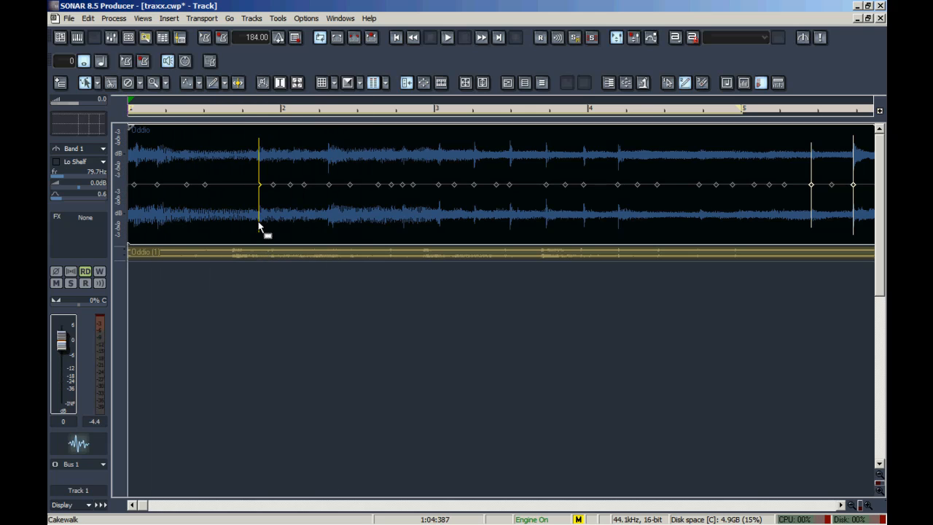
Step: Compare the original and stretched audio by undoing the marker stretch for playback, and redoing it for another playback
{"action": "key", "text": "ctrl+z"}
{"action": "key", "text": "space"}
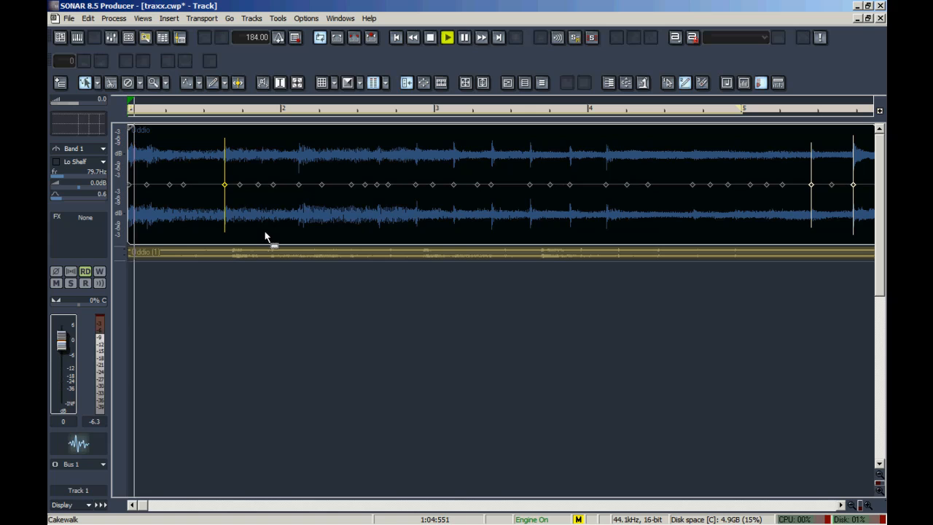
{"action": "key", "text": "space"}
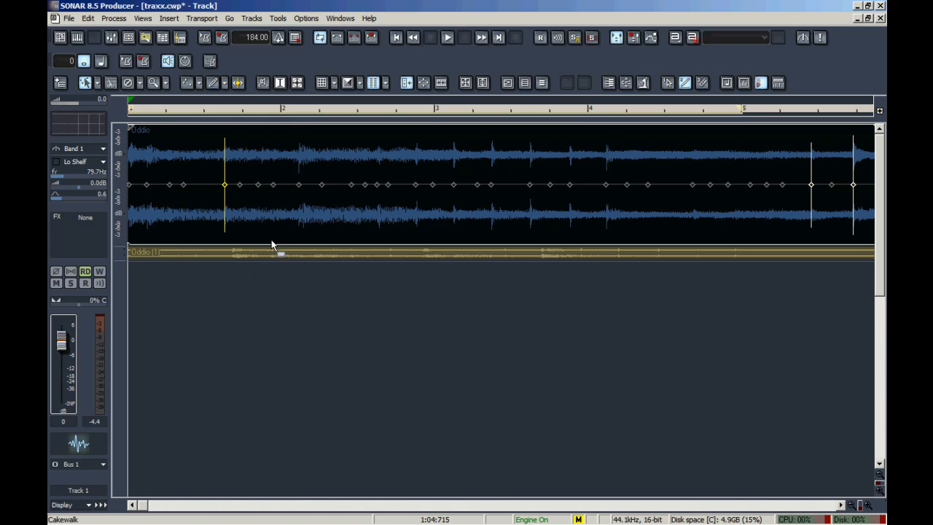
{"action": "key", "text": "ctrl+shift+z"}
{"action": "key", "text": "space"}
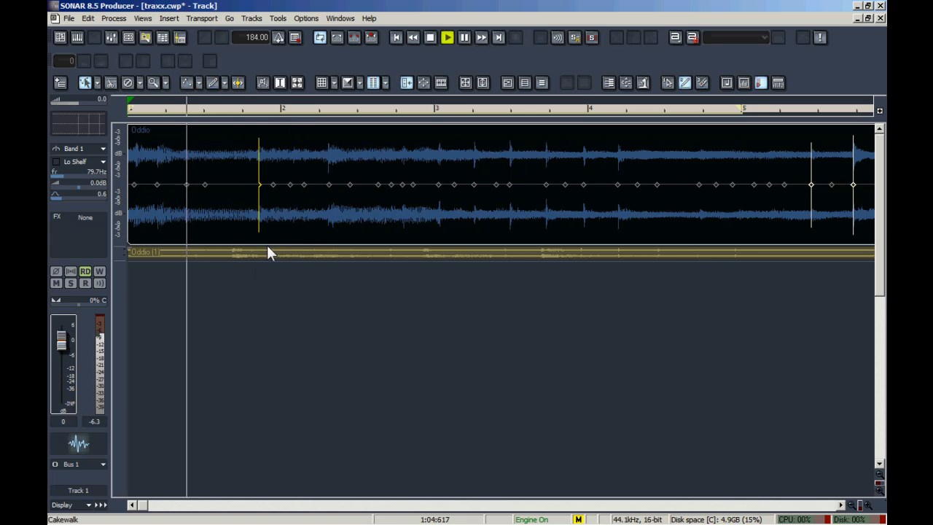
{"action": "key", "text": "space"}
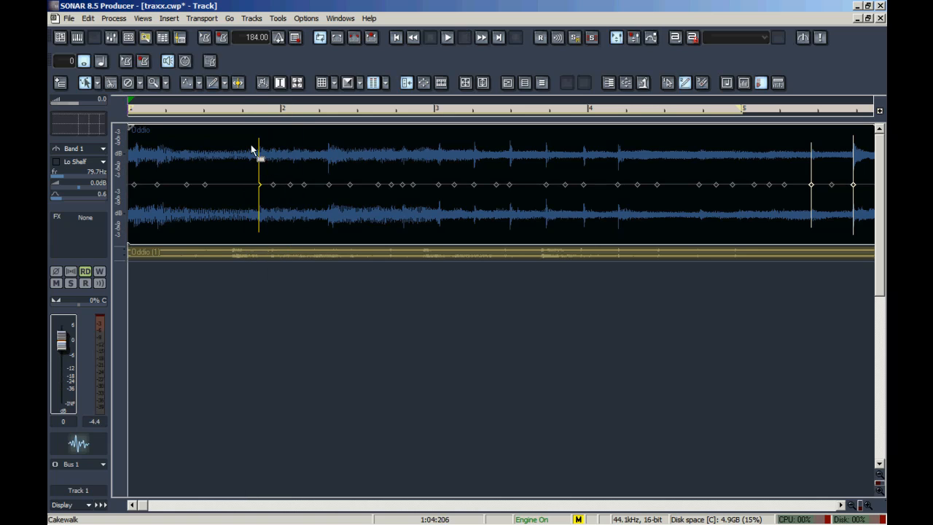
Step: Enable the transient marker midway through beat 1 of measure 2, stretch it to beat 3, and play the clip
{"action": "right_click", "coordinate": [304, 186]}
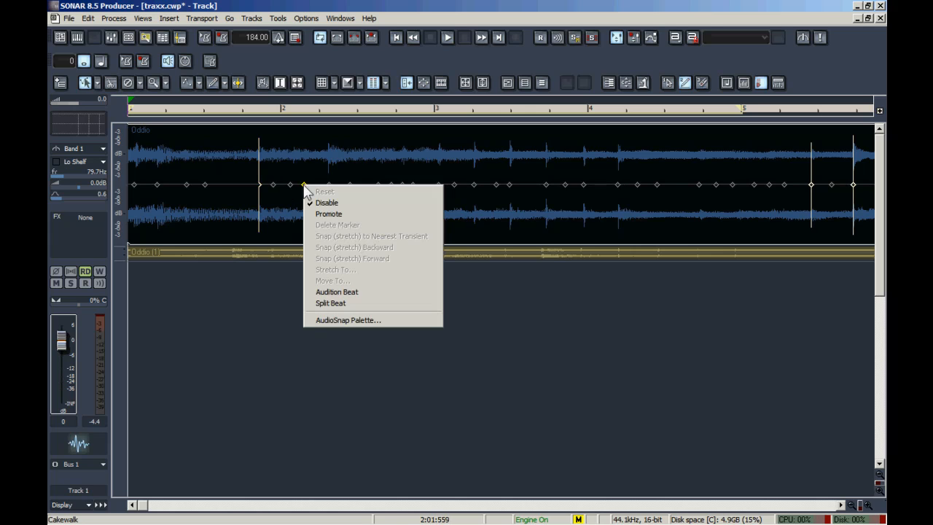
{"action": "left_click", "coordinate": [321, 201]}
{"action": "left_click_drag", "start_coordinate": [305, 152], "coordinate": [358, 156]}
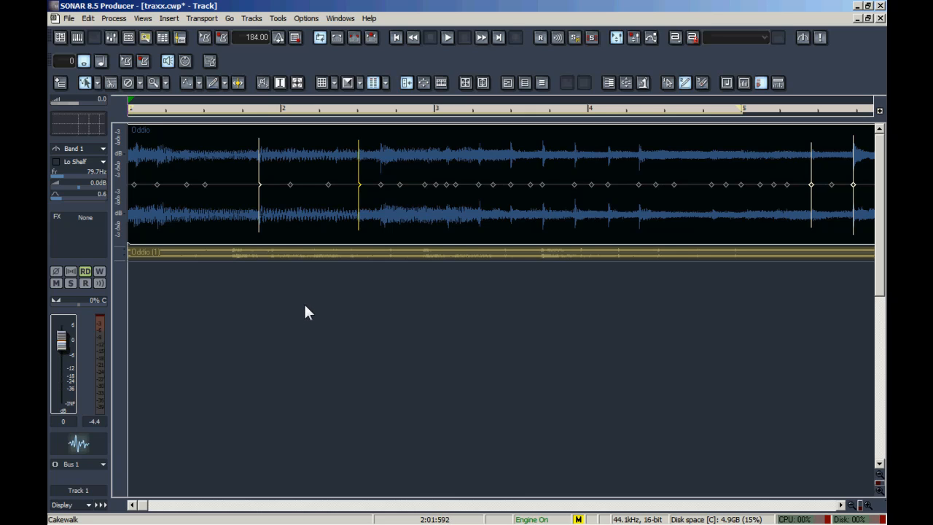
{"action": "key", "text": "space"}
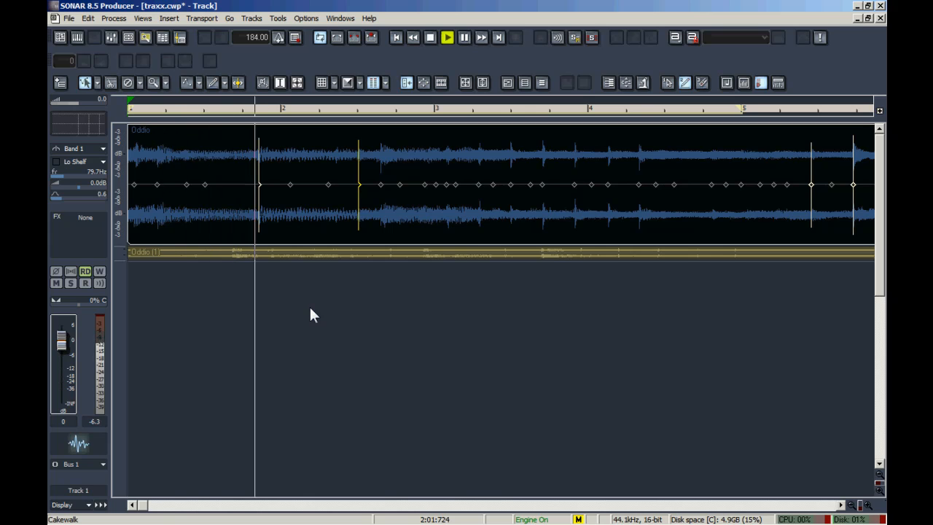
{"action": "key", "text": "space"}
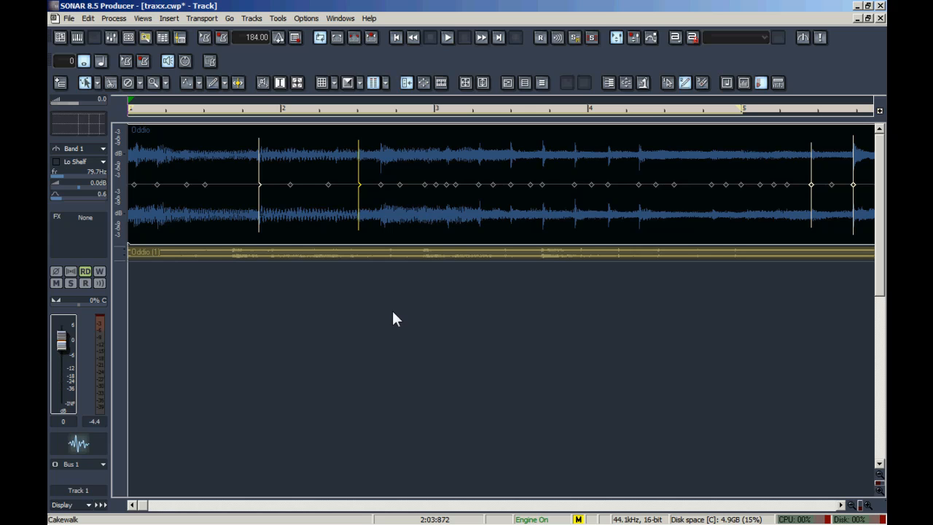
Step: Reopen the AudioSnap palette, move it slightly closer to the tracks, and play back the stretched Oddio clip
{"action": "key", "text": "a"}
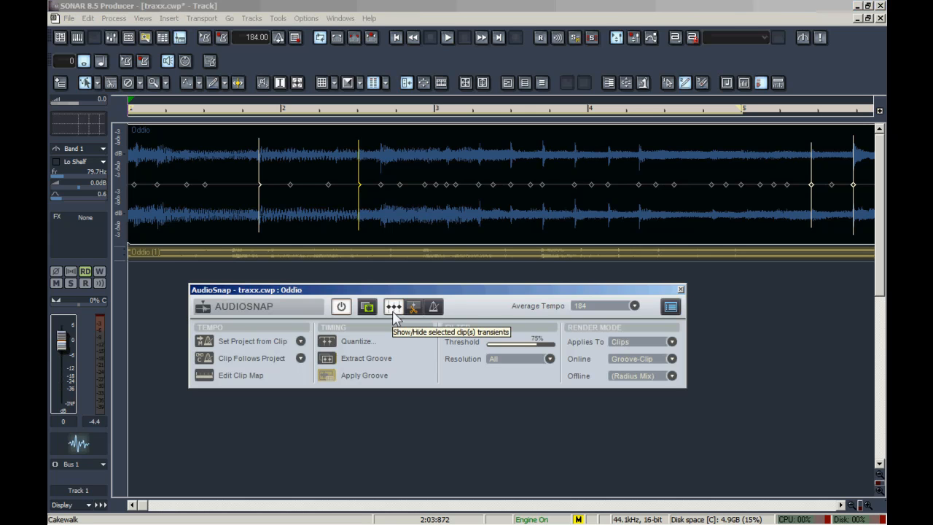
{"action": "left_click_drag", "start_coordinate": [513, 291], "coordinate": [495, 280]}
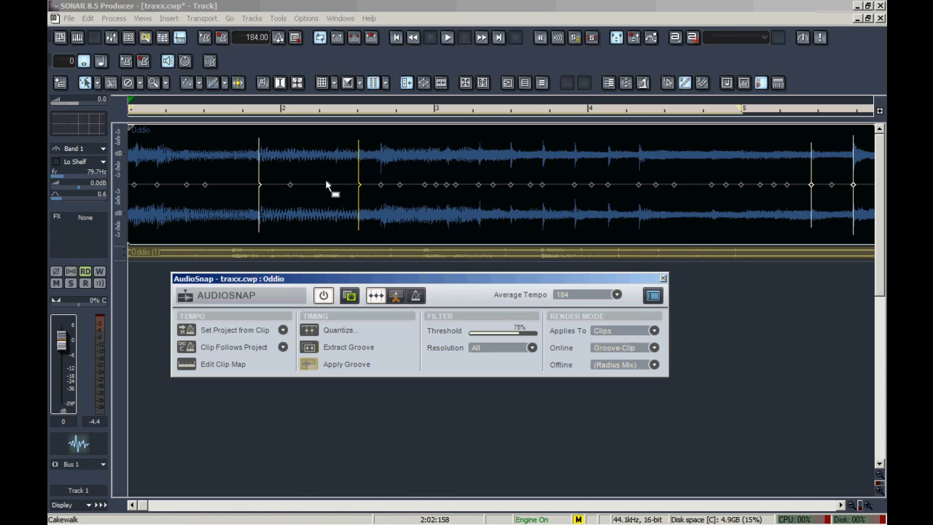
{"action": "key", "text": "space"}
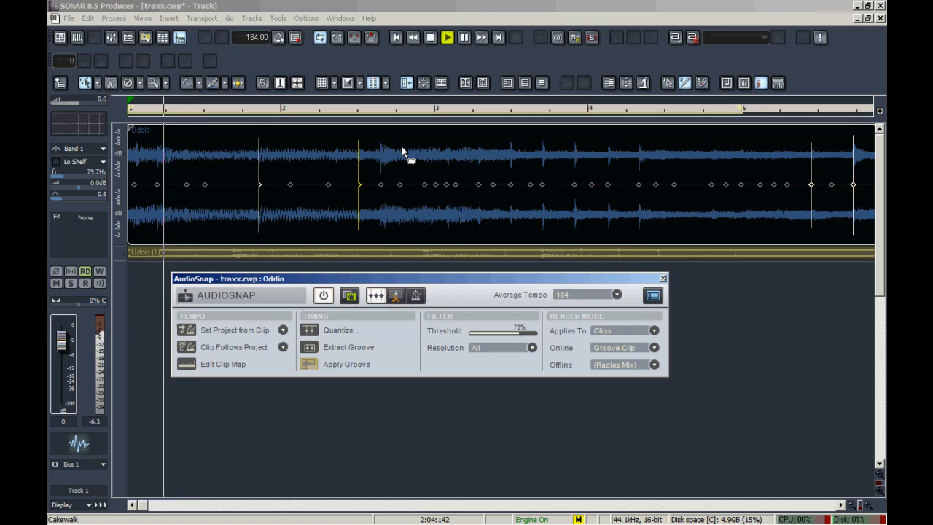
{"action": "key", "text": "space"}
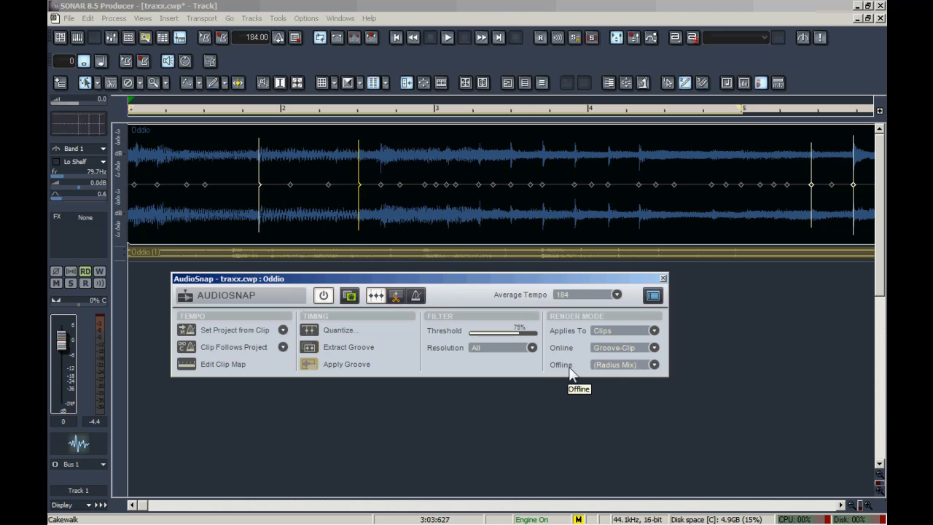
Step: View the offline render mode options without changing the setting, and reselect the Oddio clip
{"action": "left_click", "coordinate": [654, 365]}
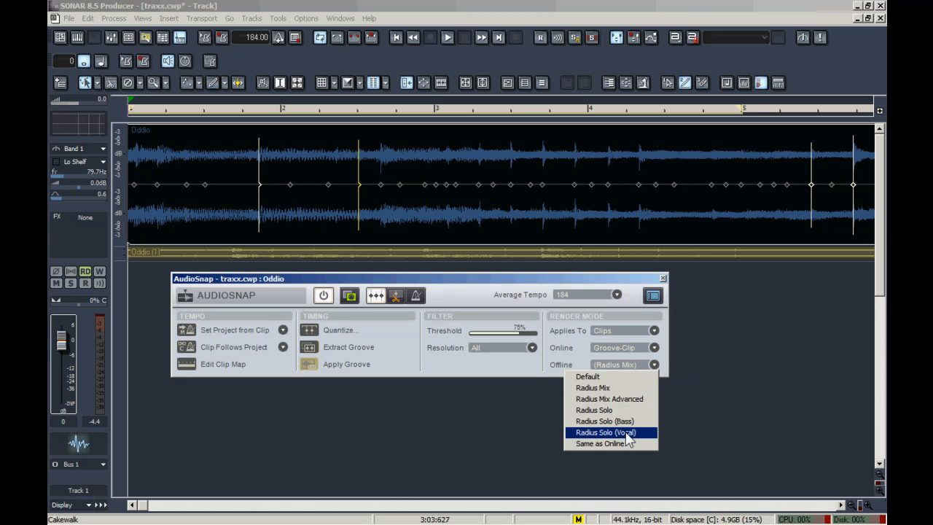
{"action": "left_click", "coordinate": [694, 345]}
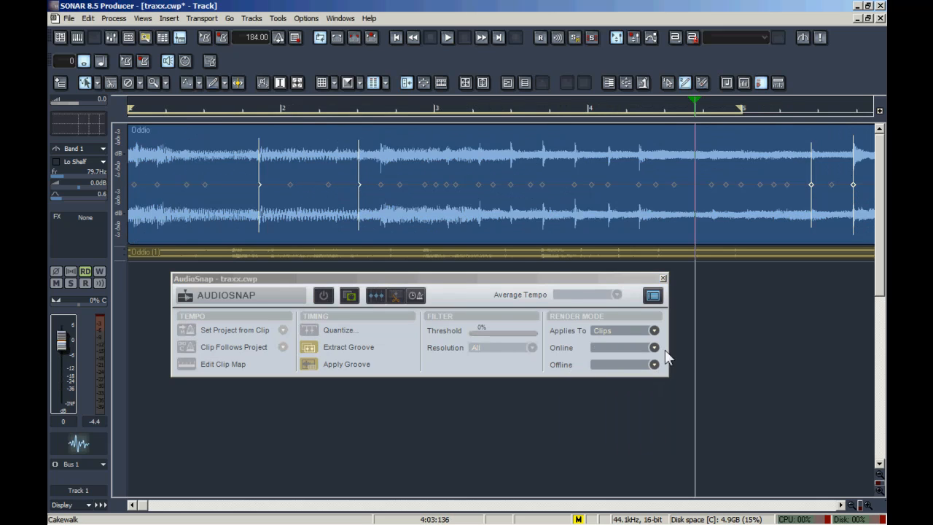
{"action": "left_click", "coordinate": [540, 222]}
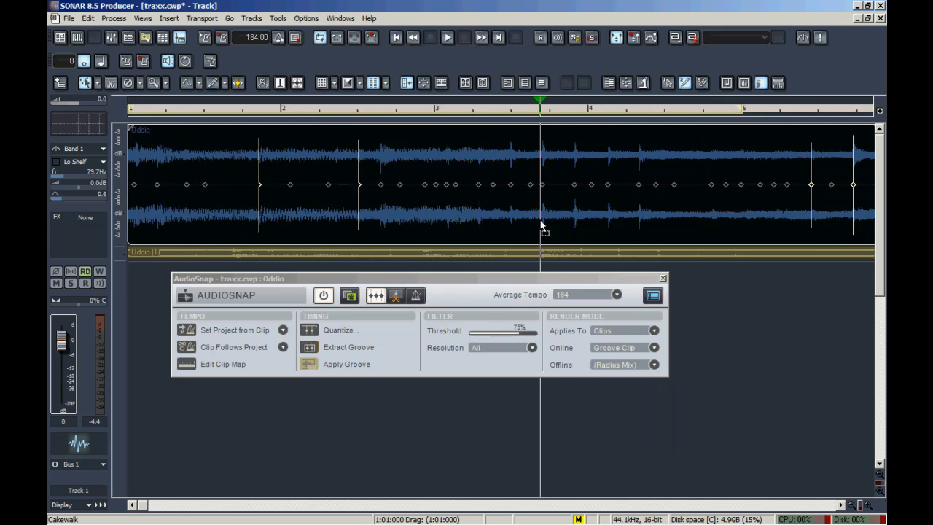
Step: Set the Oddio clip's online render mode to Percussion and play back the stretched audio
{"action": "left_click", "coordinate": [654, 348]}
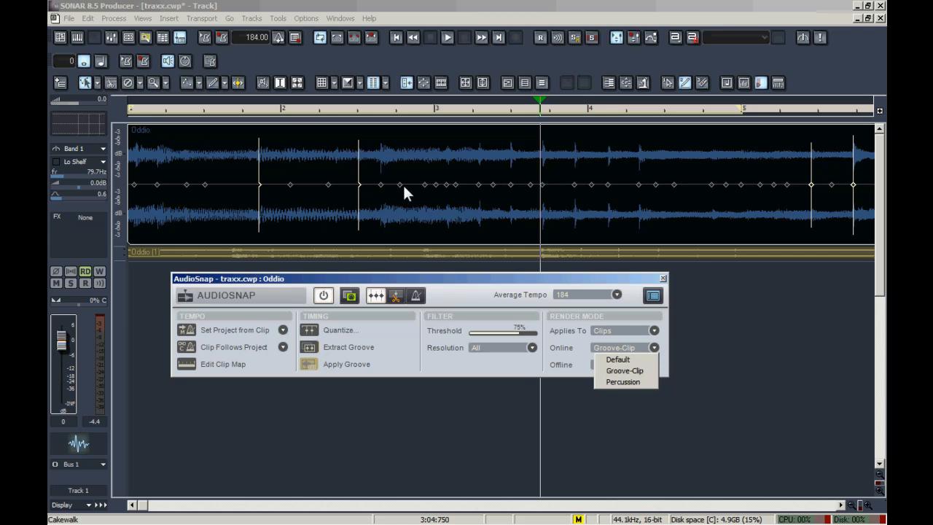
{"action": "left_click", "coordinate": [629, 382]}
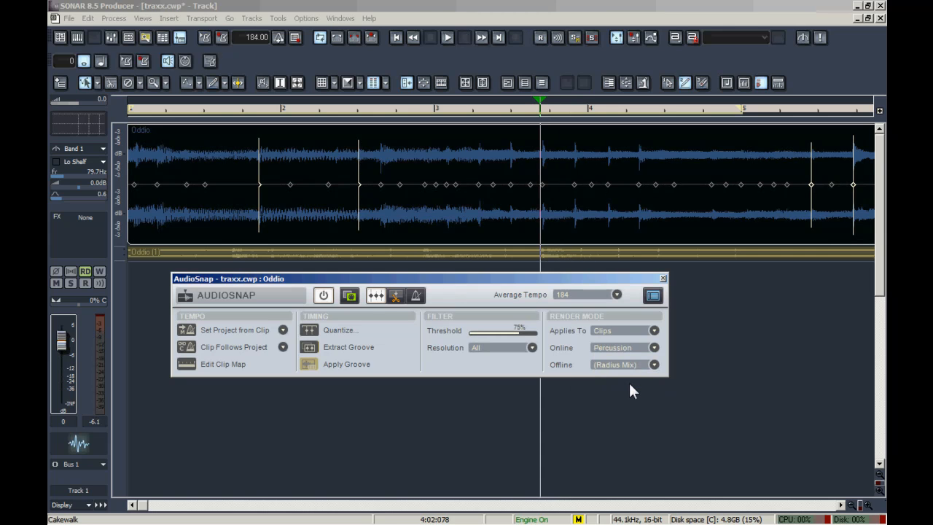
{"action": "key", "text": "space"}
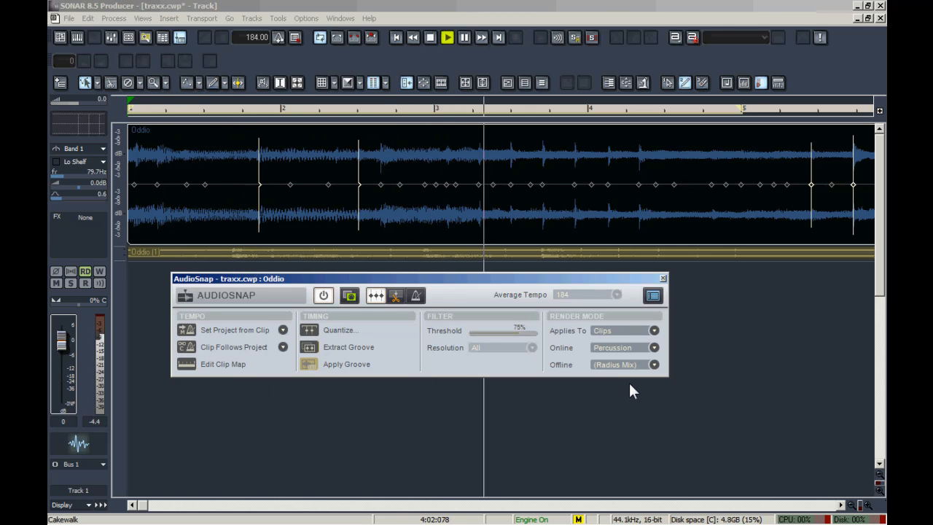
{"action": "key", "text": "space"}
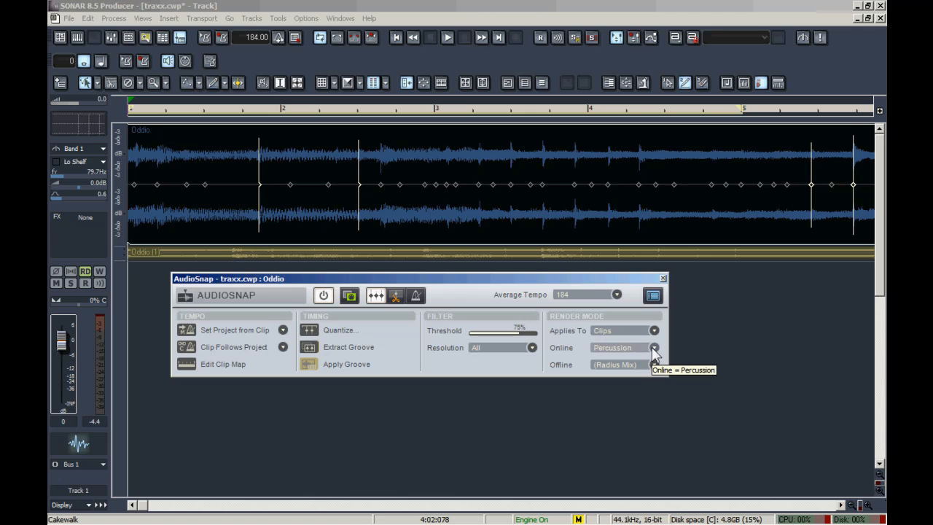